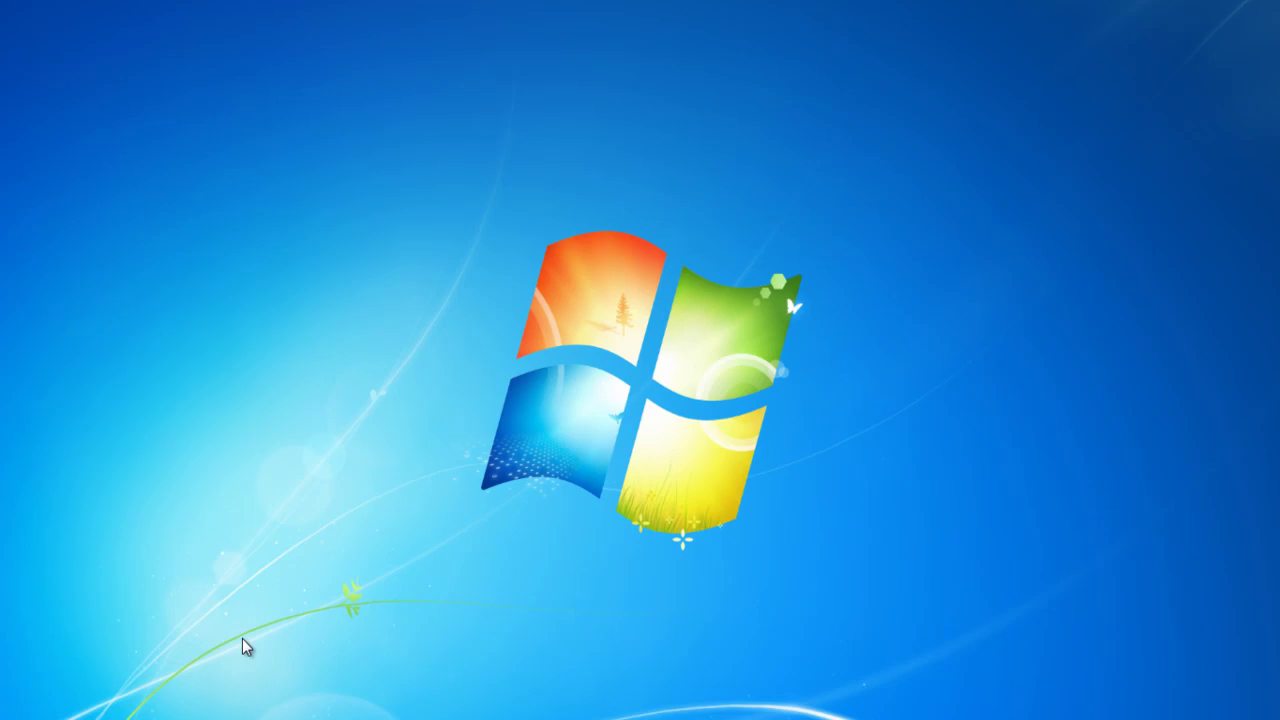
- Search the Start menu for 'calibrate' and launch Calibrate display color
key("super")
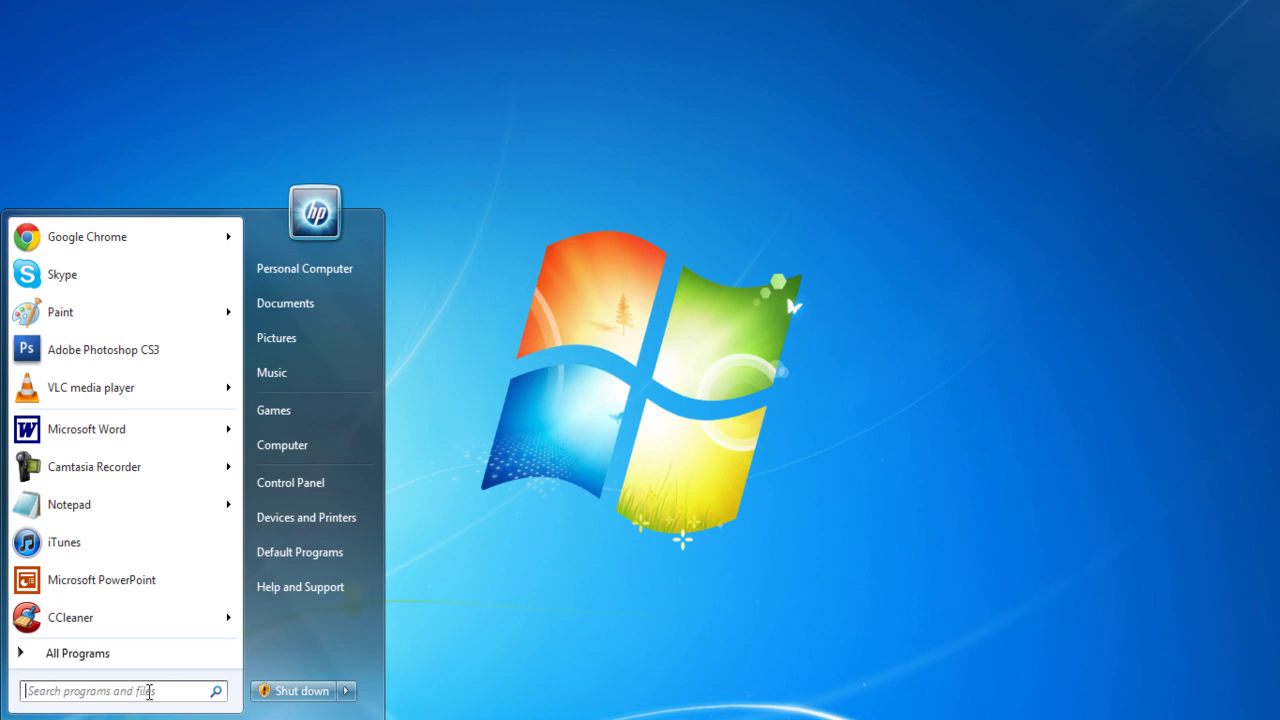
type("calibrate")
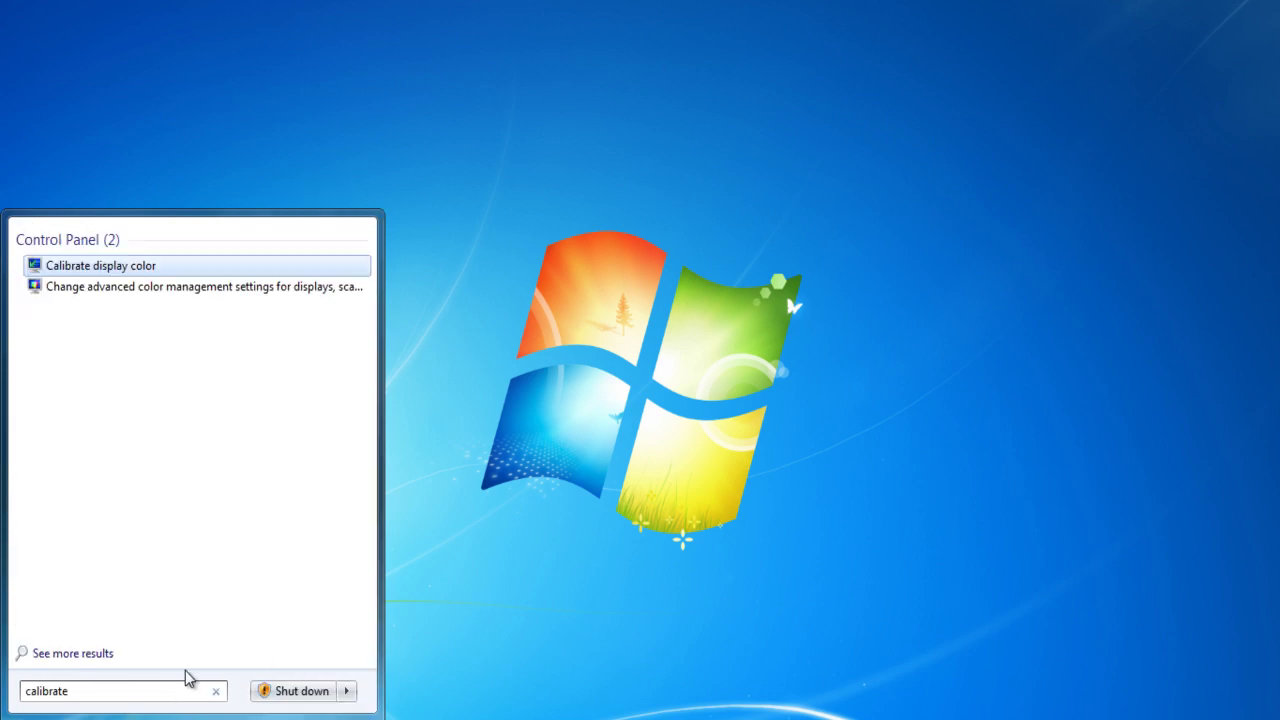
left_click(136, 268)
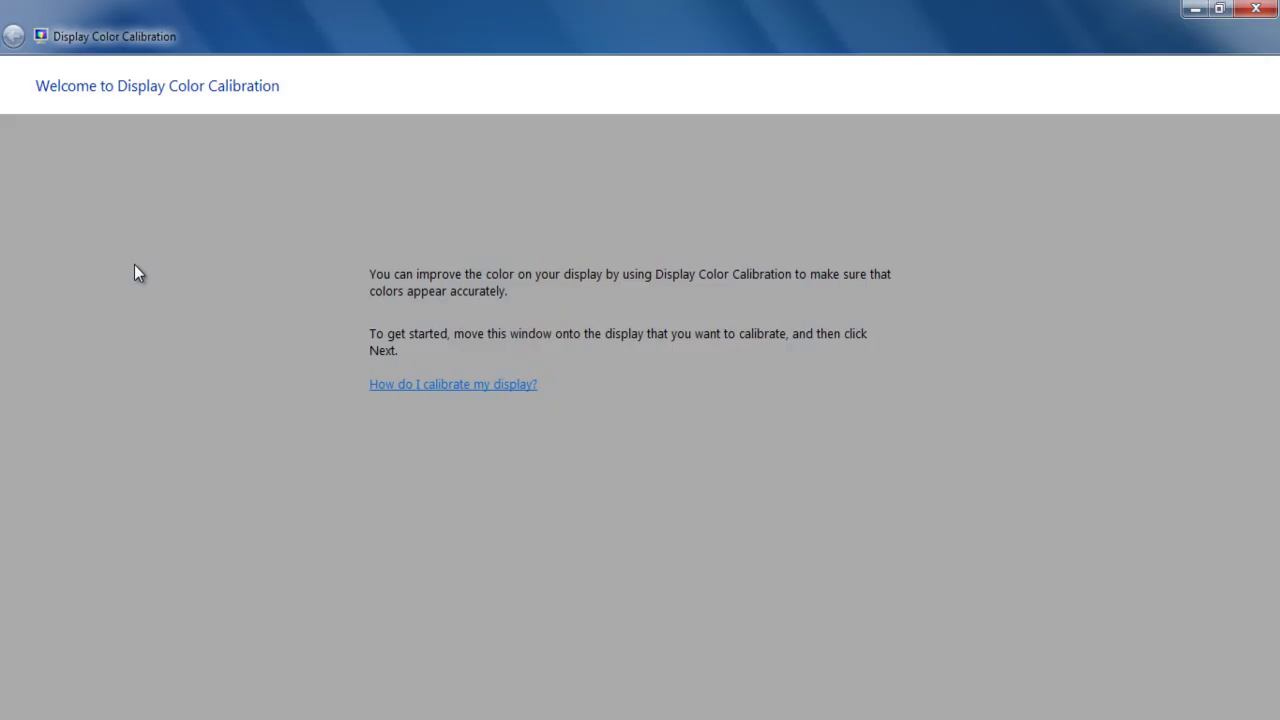
- Restore the calibration wizard to a window, centre it, and advance past the welcome page
left_click(1219, 9)
left_click_drag(572, 32, 797, 73)
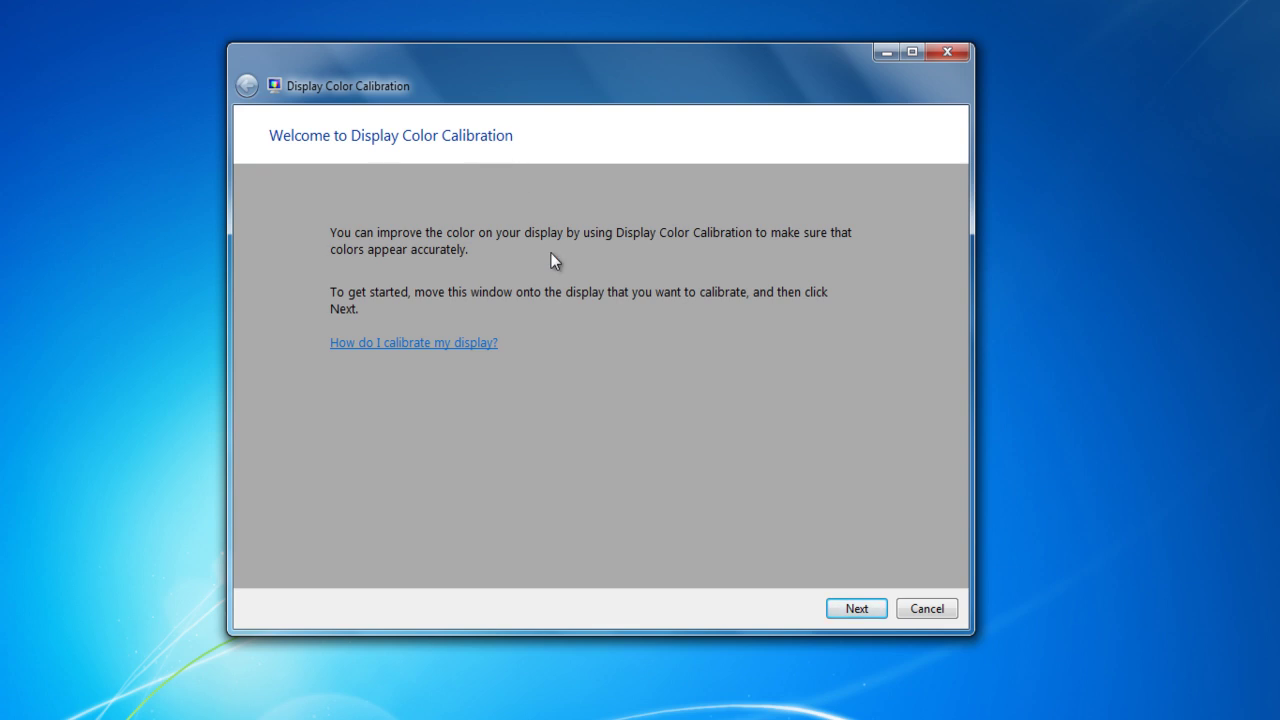
left_click(860, 606)
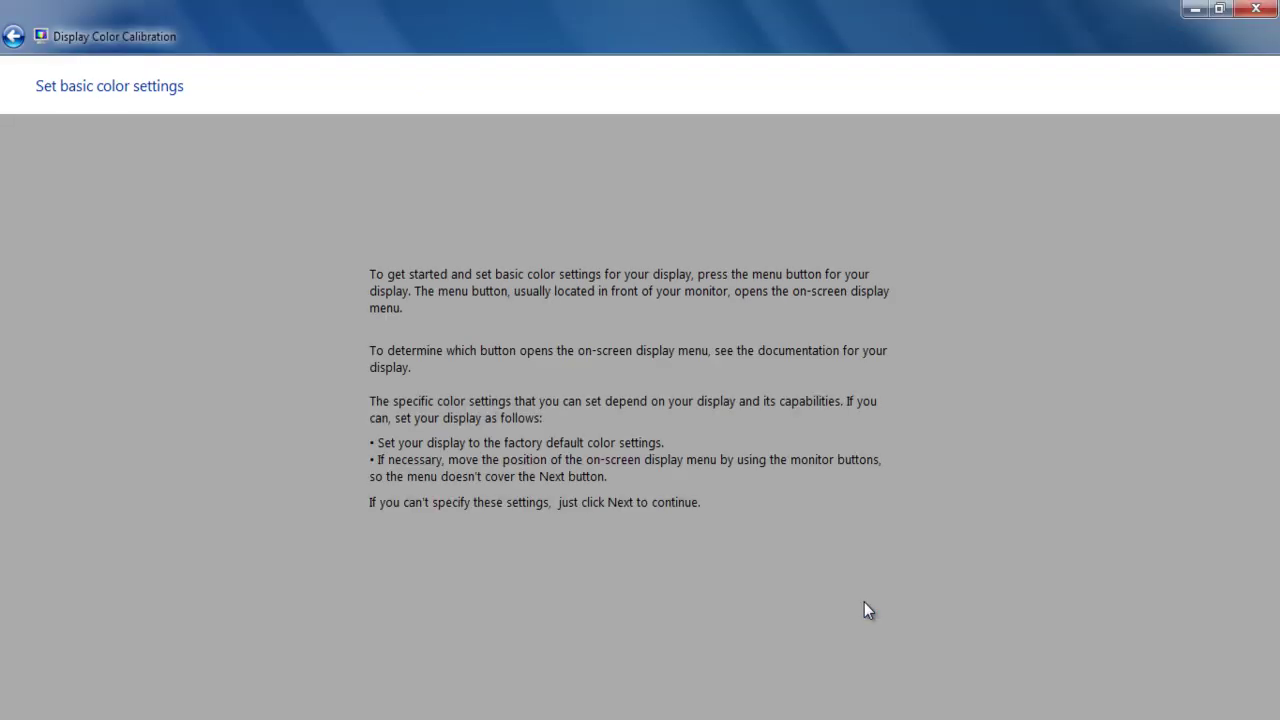
double_click(808, 8)
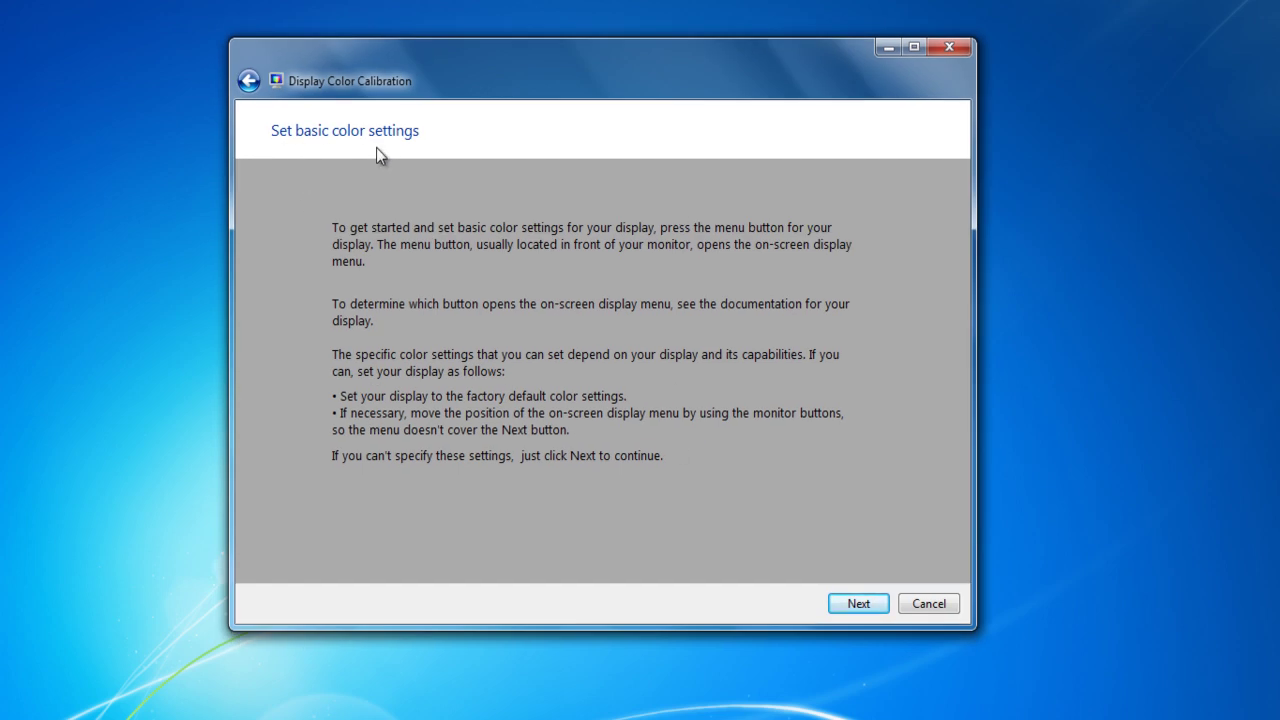
- On Adjust gamma, raise the gamma slider slightly, then reset gamma to its default
left_click(847, 606)
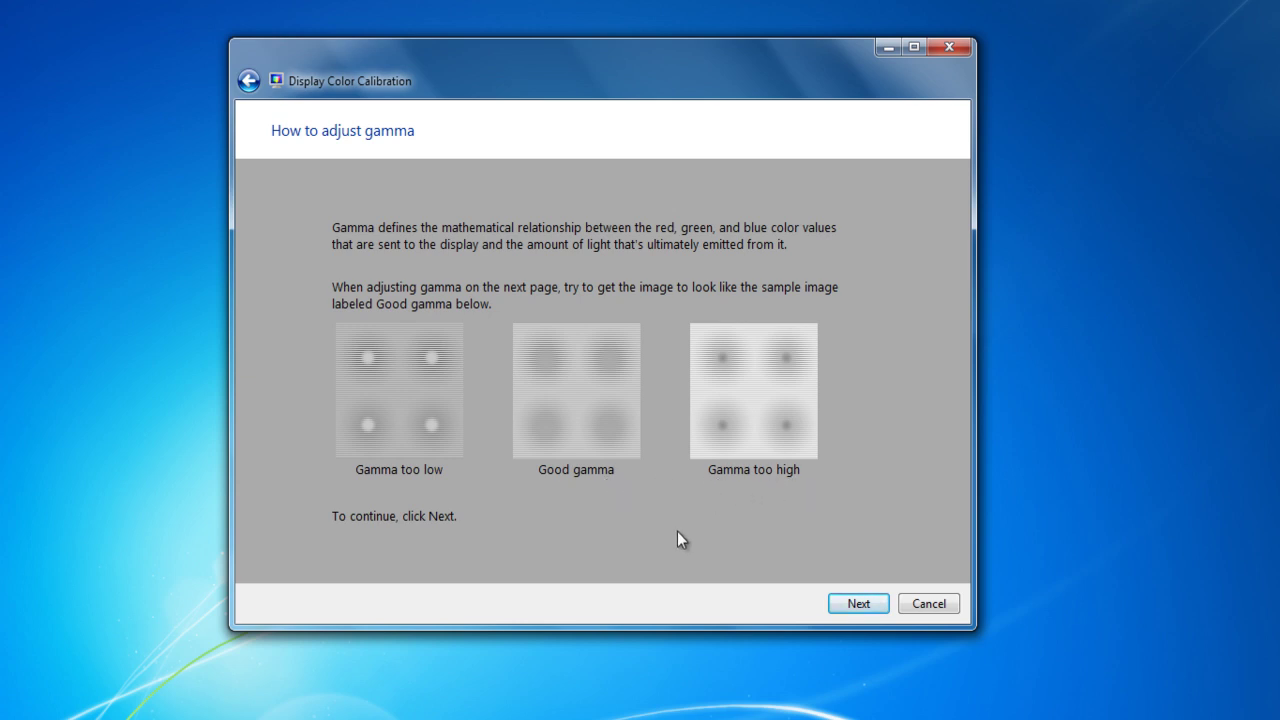
left_click(849, 598)
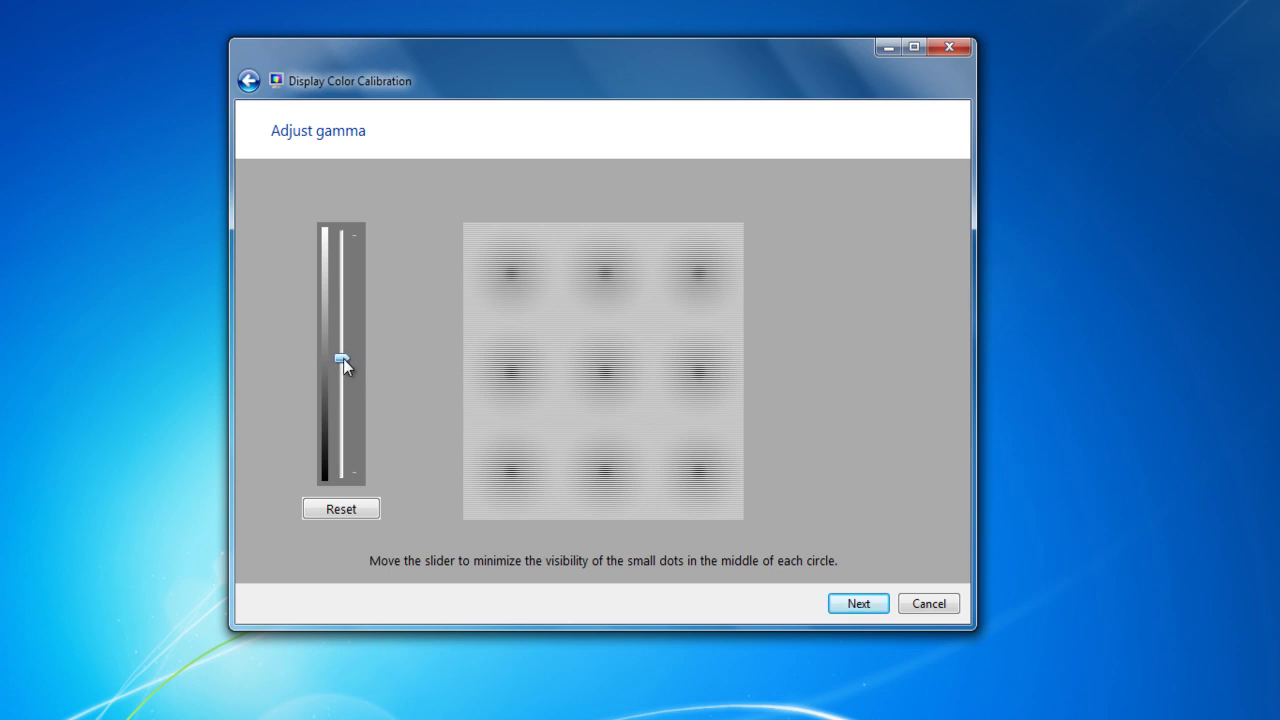
left_click_drag(343, 358, 345, 341)
left_click_drag(344, 373, 344, 366)
left_click(343, 509)
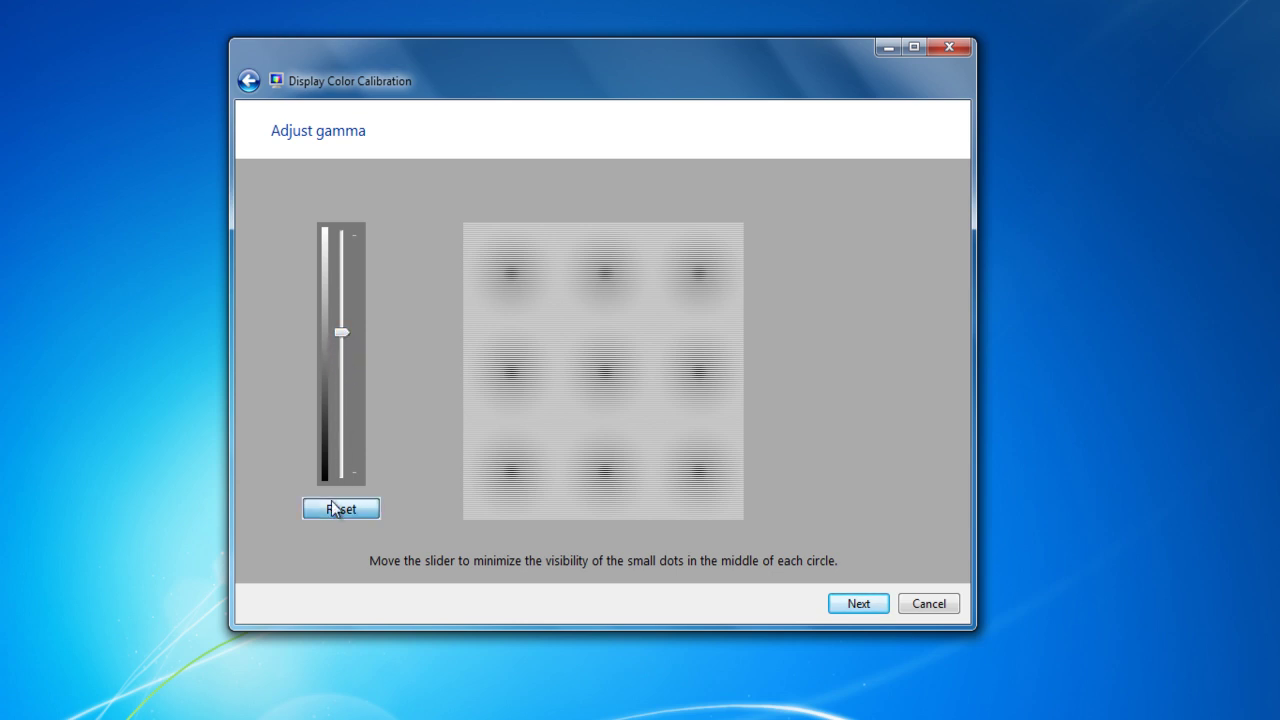
- Advance through the brightness and contrast controls, brightness guidance and brightness adjustment pages
left_click(851, 604)
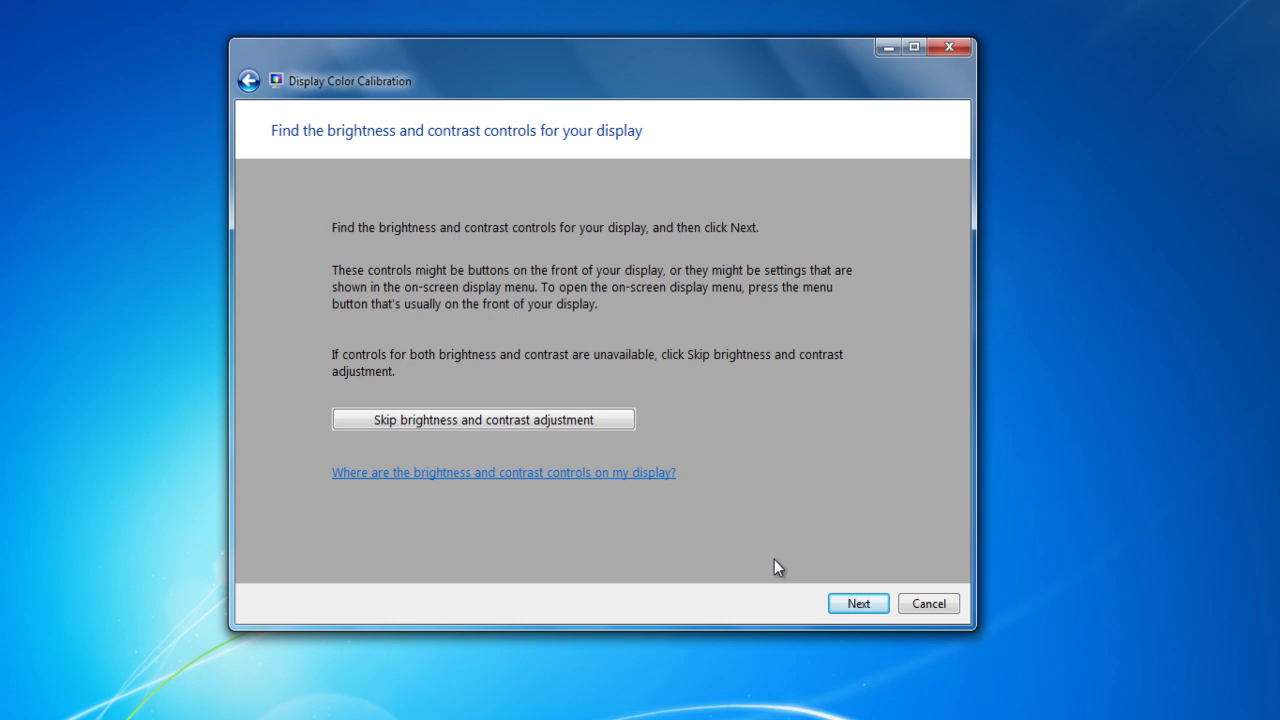
left_click(852, 603)
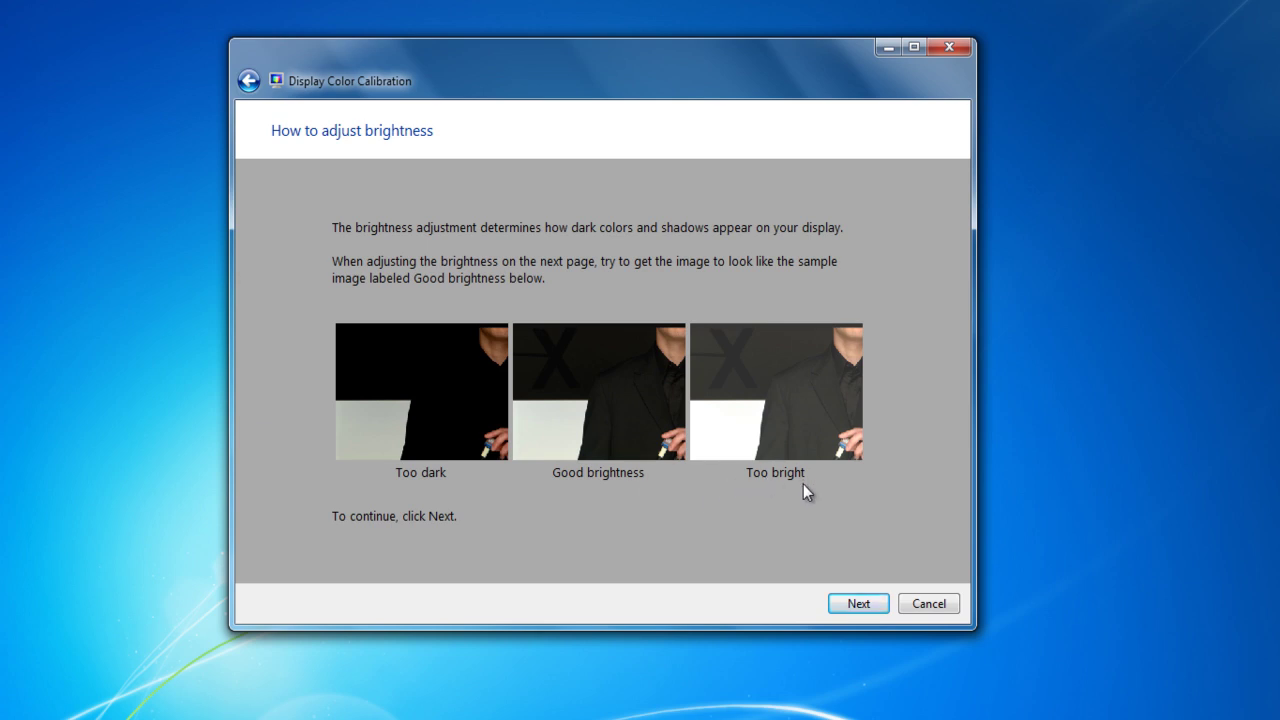
left_click(846, 604)
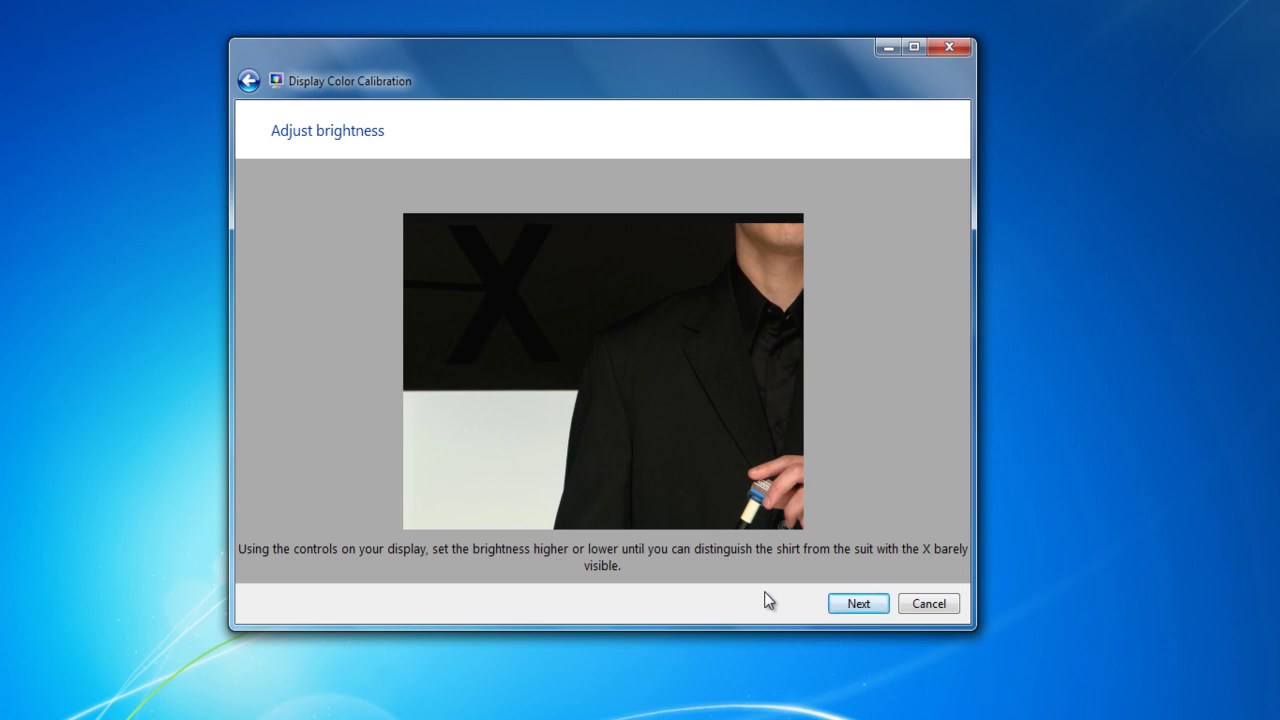
left_click(850, 605)
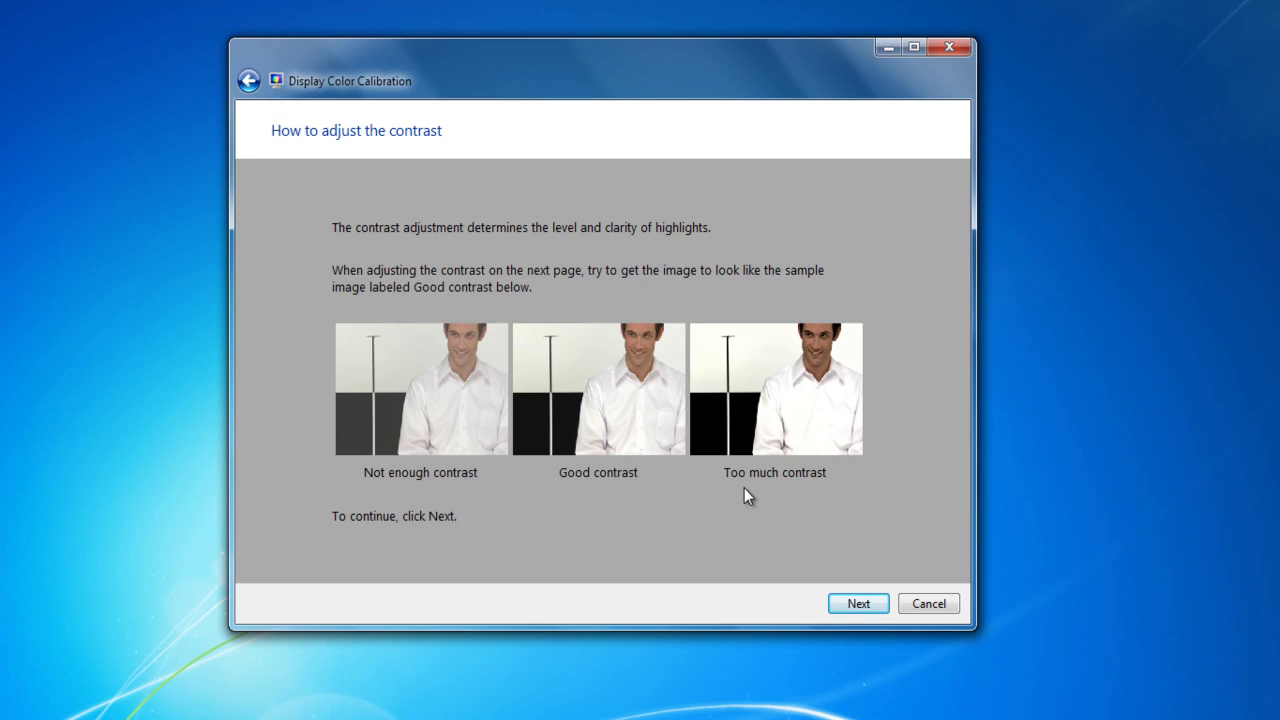
- Pass the contrast guidance and contrast adjustment pages without changes
left_click(850, 604)
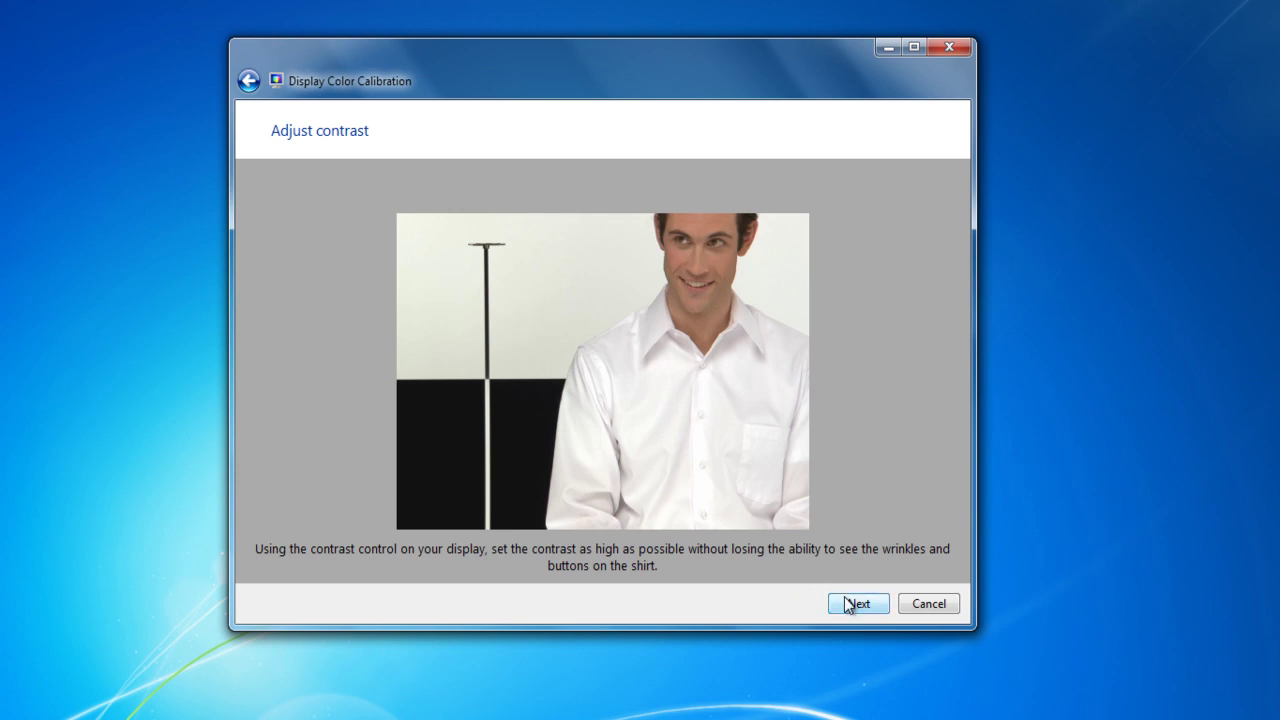
left_click(844, 597)
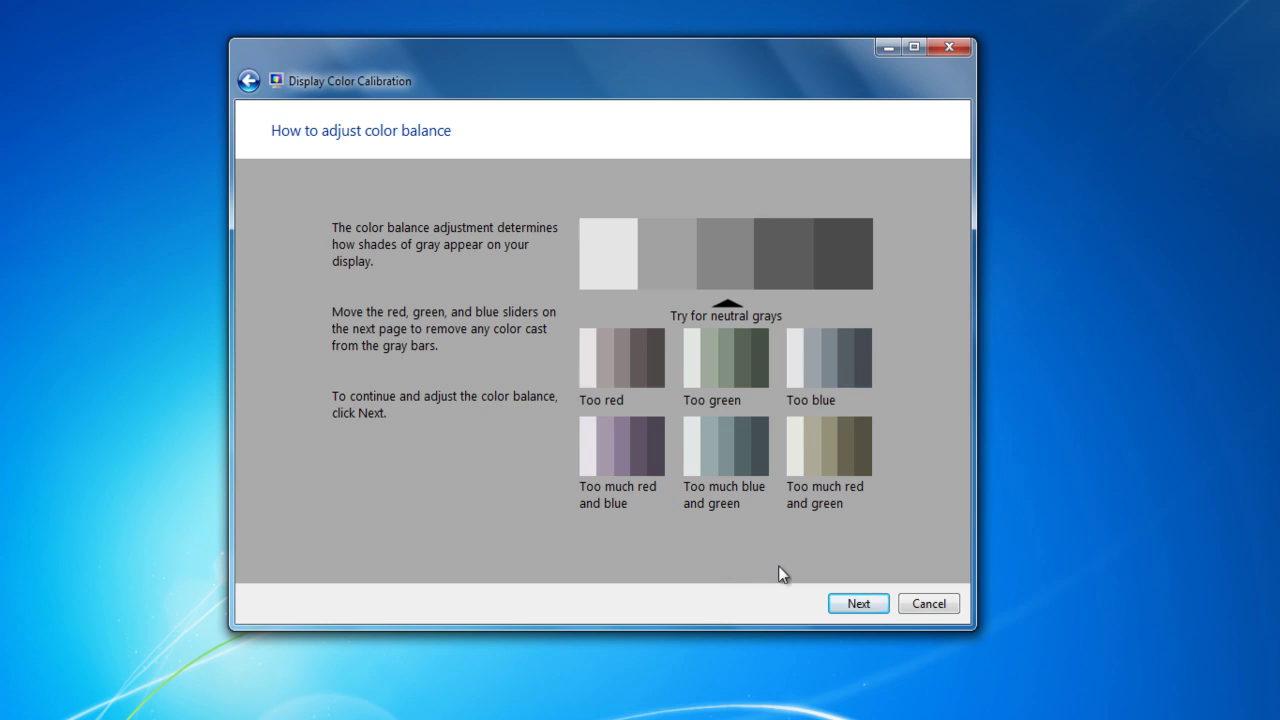
- Shift the blue colour balance slider slightly and accept the new colour balance
left_click(857, 604)
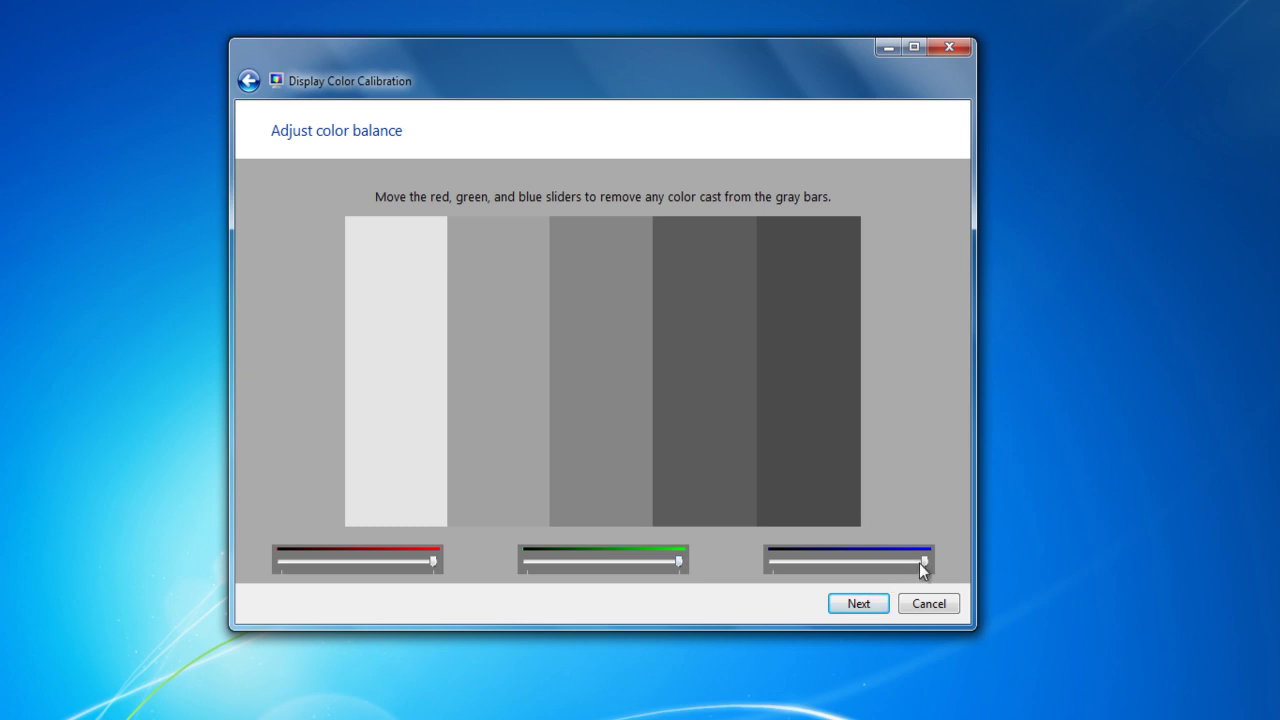
left_click_drag(922, 563, 922, 565)
left_click(852, 602)
- Compare previous and current calibrations, then save the new one with ClearType Tuner enabled
left_click(853, 605)
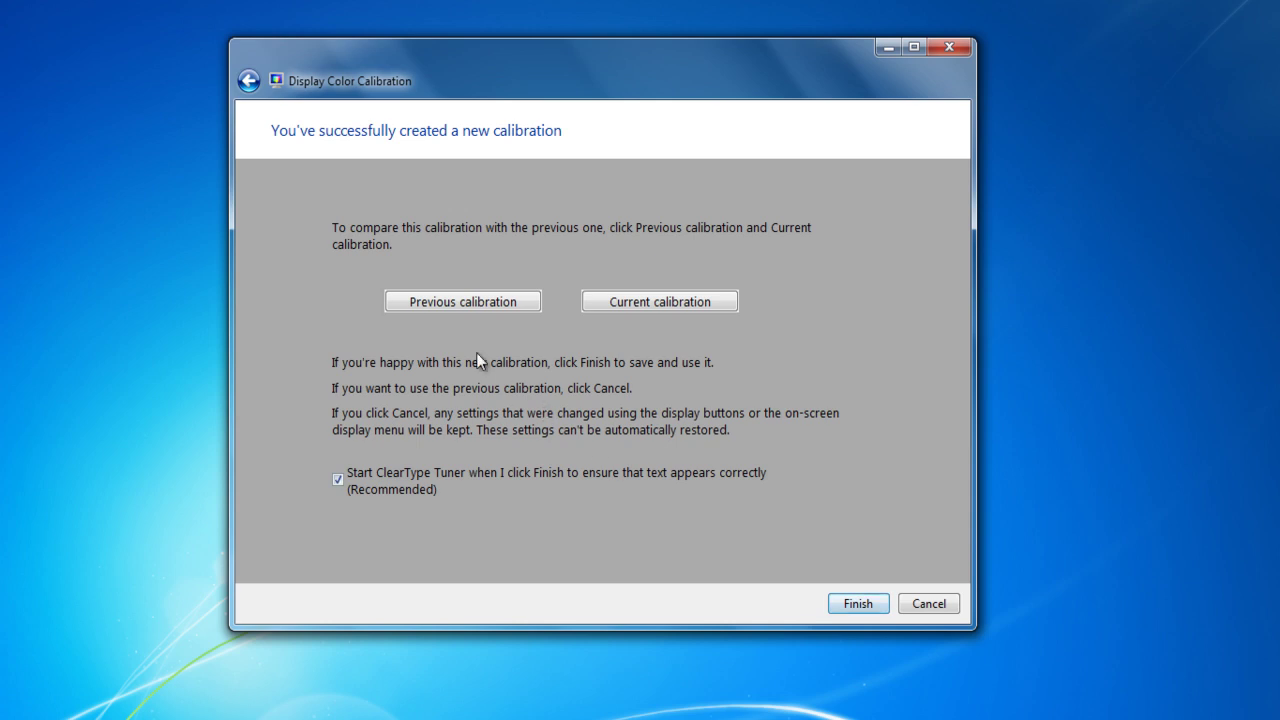
left_click(456, 303)
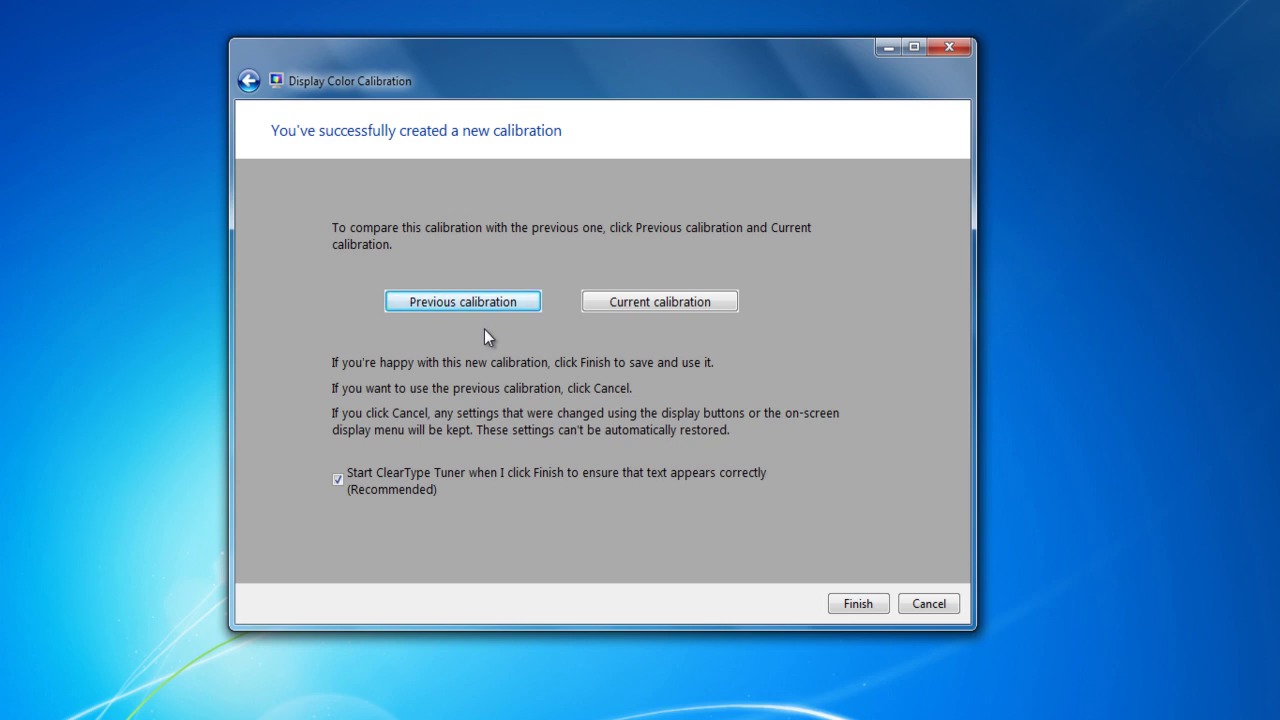
left_click(653, 302)
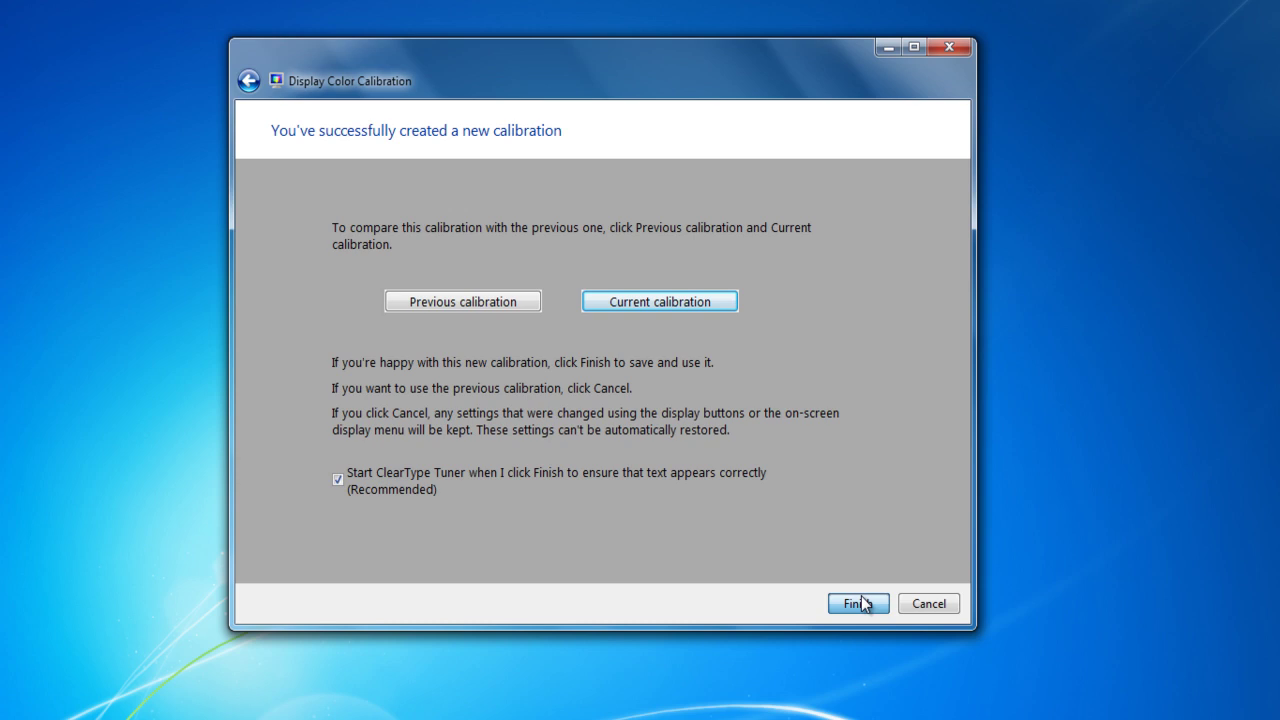
left_click(861, 600)
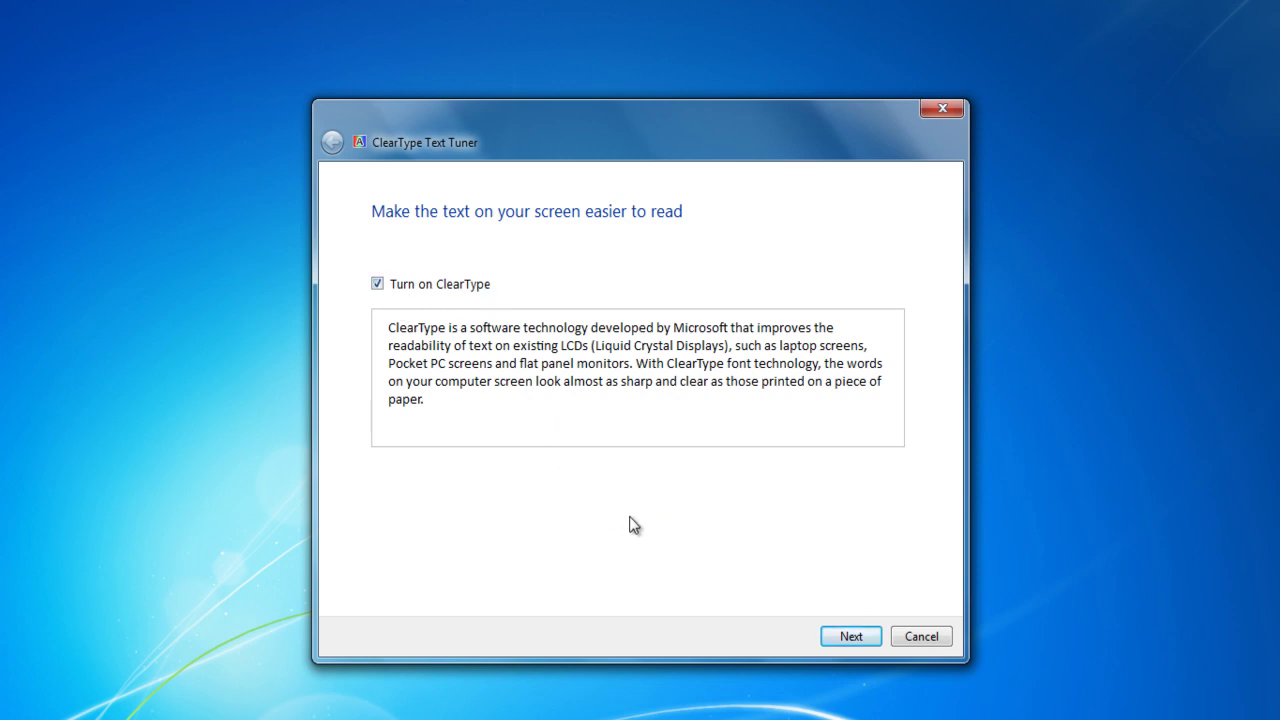
- Keep ClearType on, pick a best text sample on each of the four pages, and finish
left_click(846, 635)
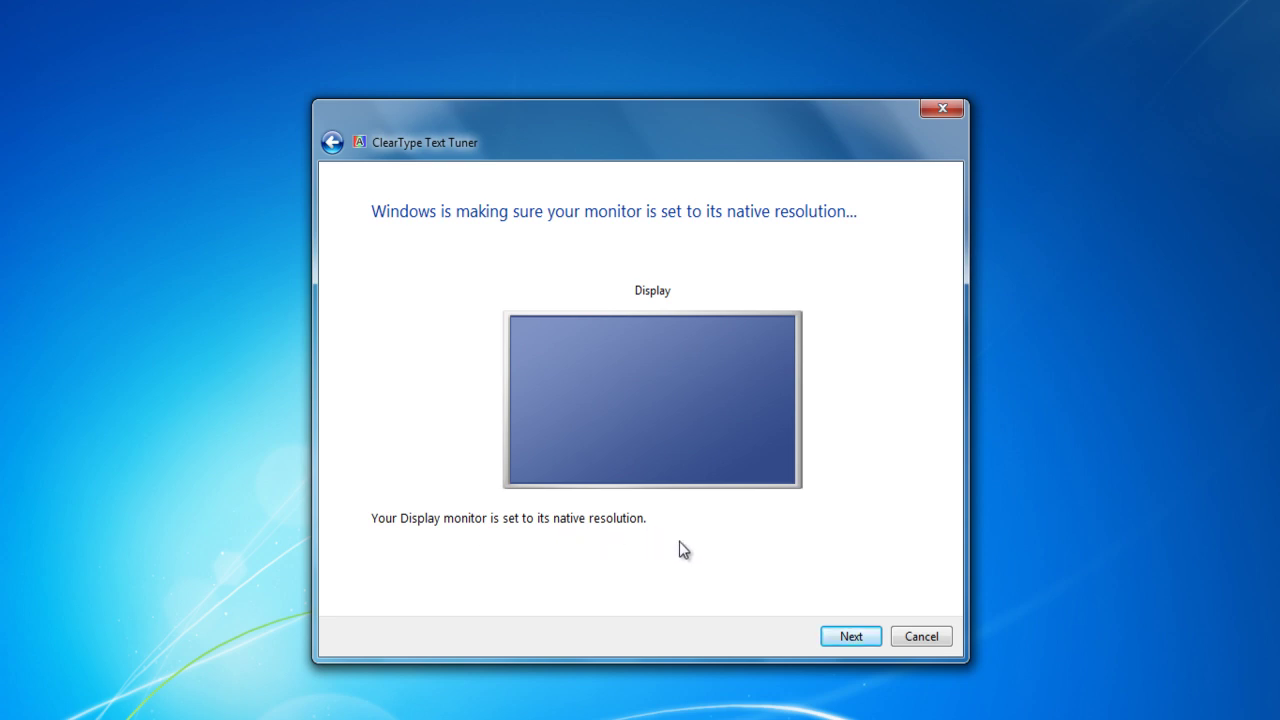
left_click(848, 636)
key("Return")
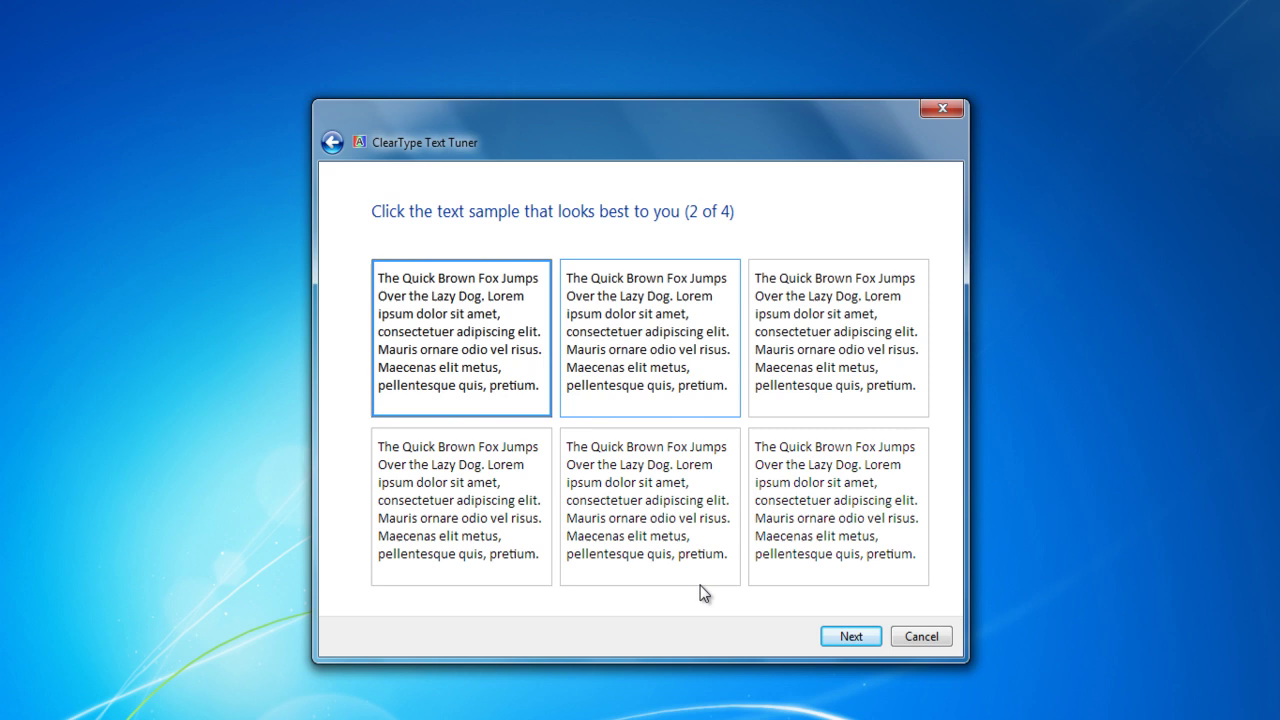
key("Right")
key("Return")
left_click(651, 446)
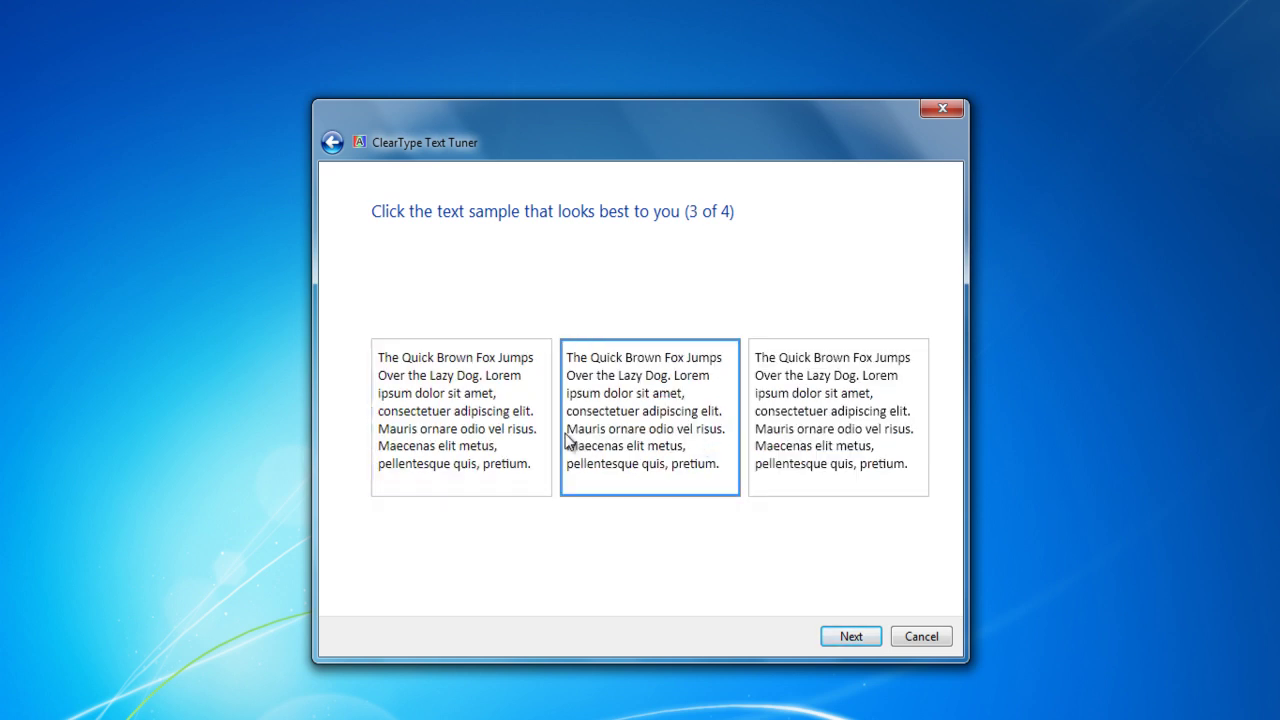
key("Return")
key("Return")
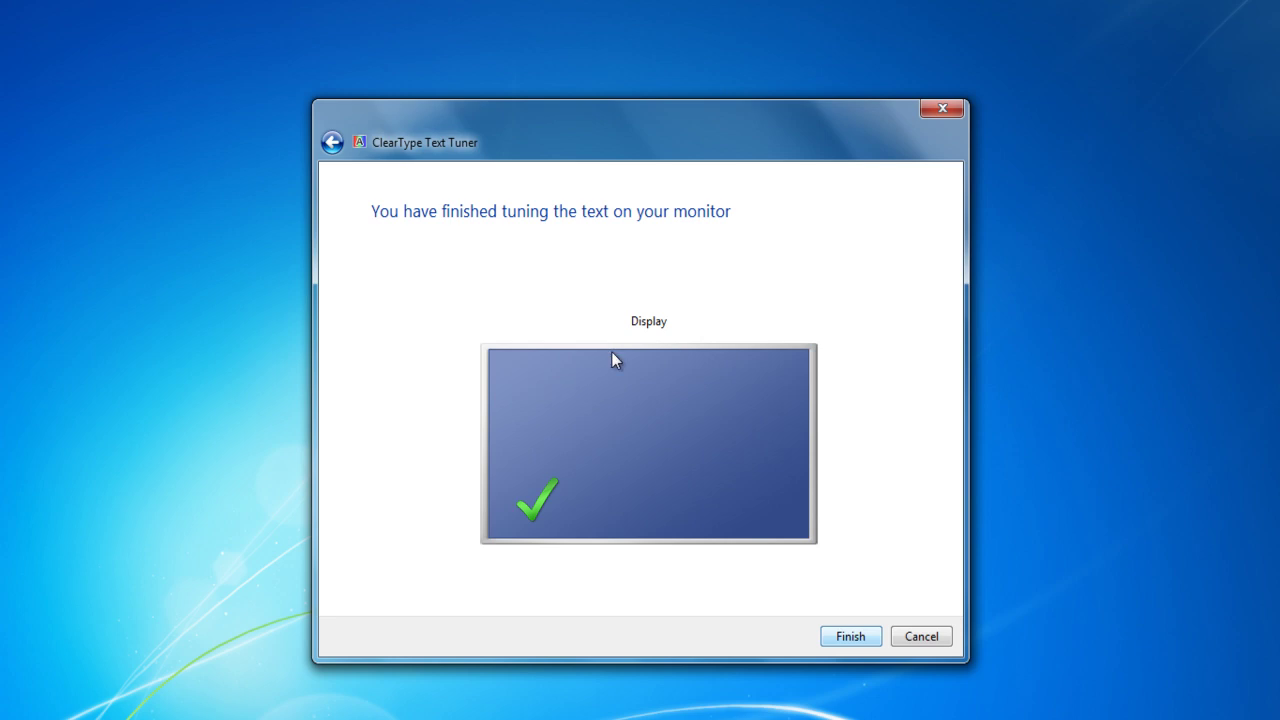
key("Return")
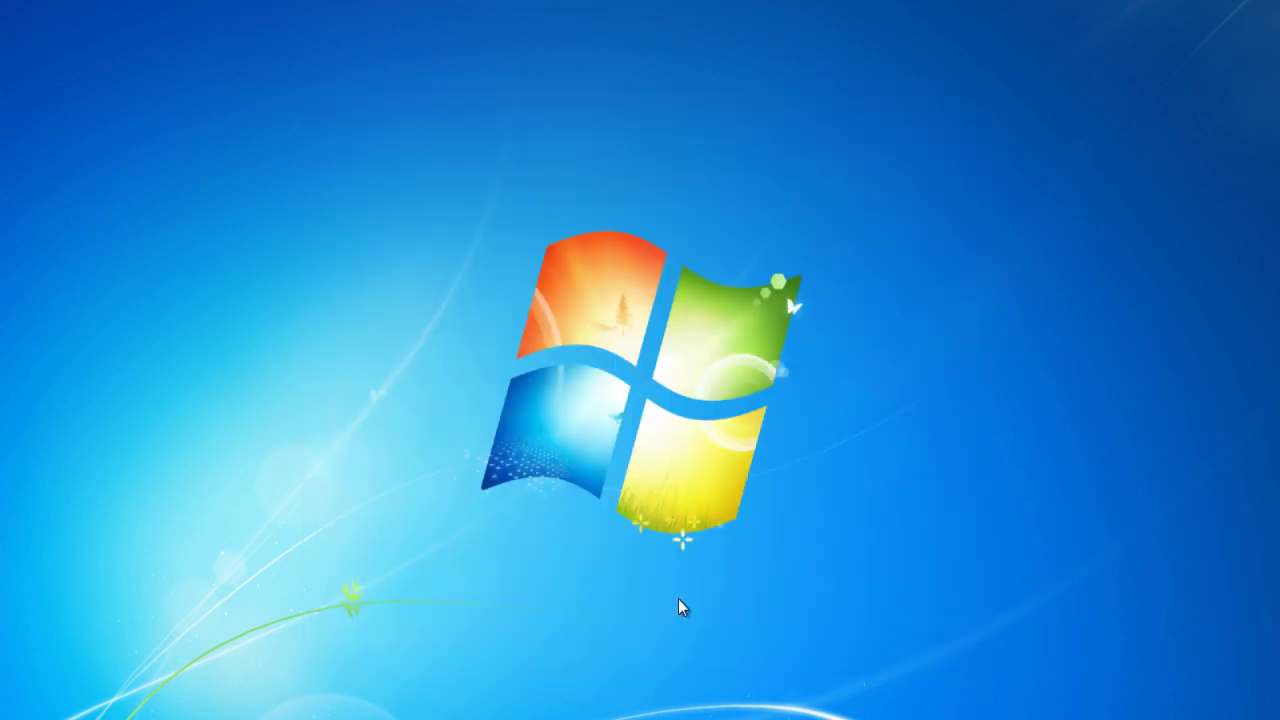